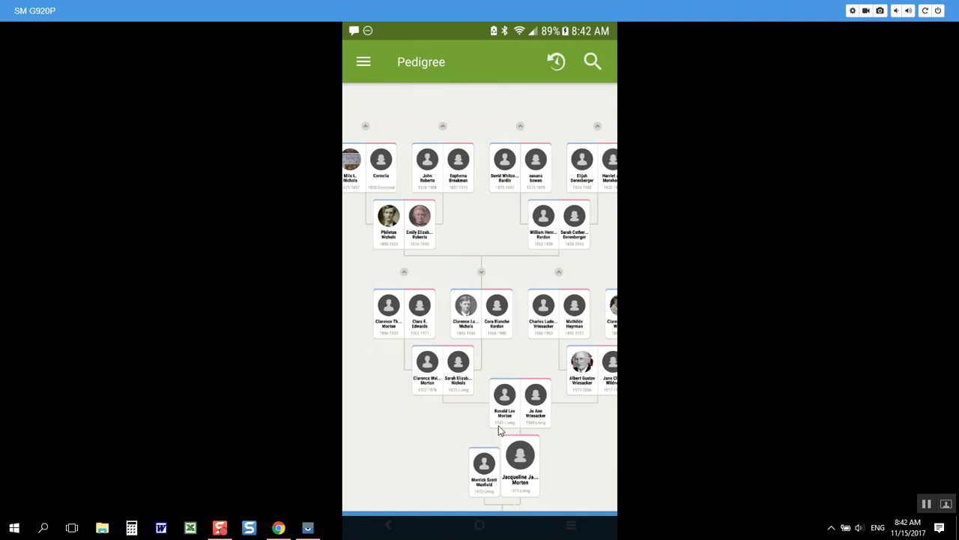
Visit the Ancestors with Tasks list briefly, then return to the pedigree tree
{"action": "left_click", "coordinate": [363, 63]}
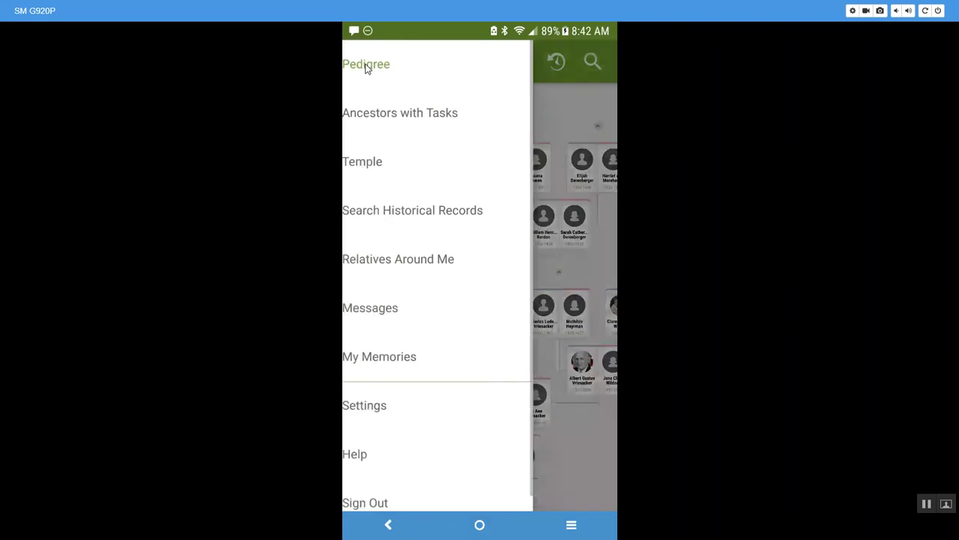
{"action": "left_click", "coordinate": [416, 113]}
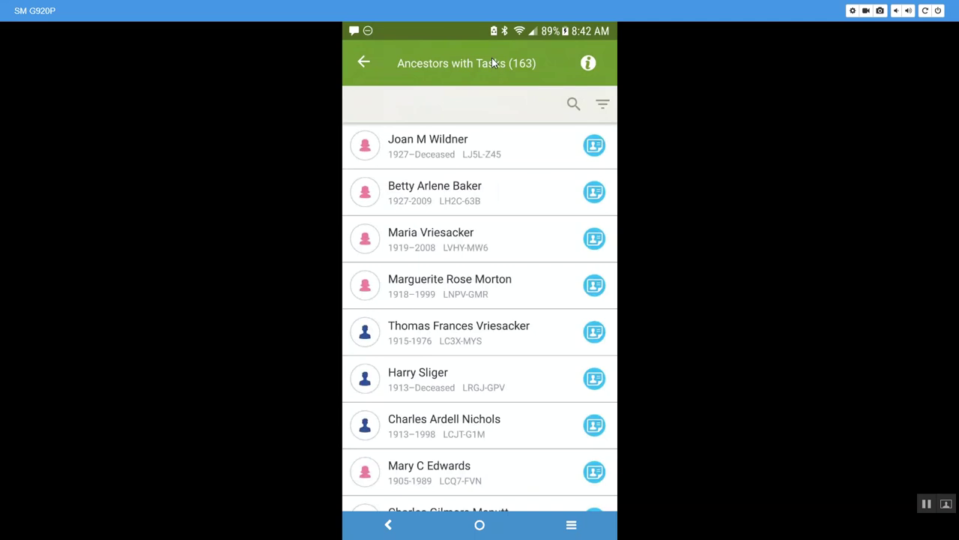
{"action": "left_click", "coordinate": [363, 63]}
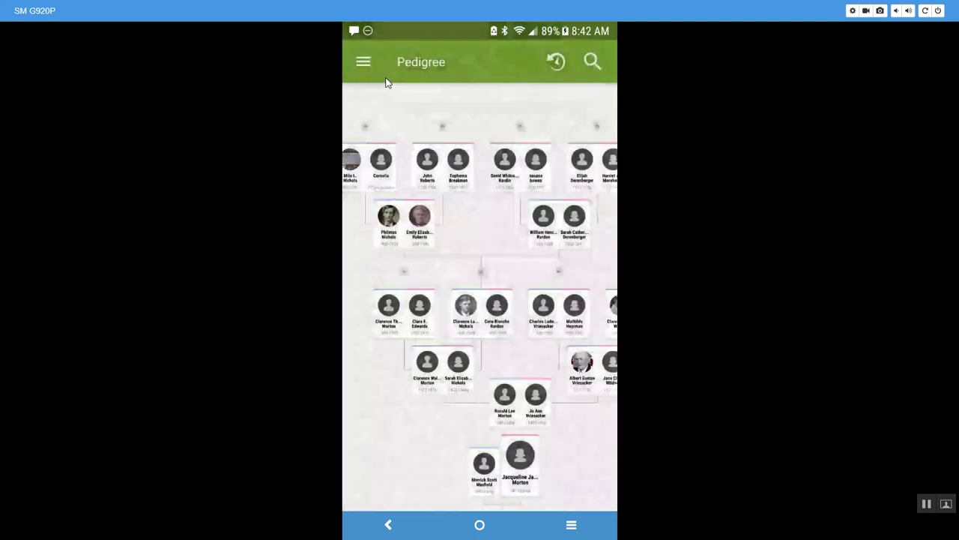
Zoom the pedigree and load older generations above two couples, reaching 1721–1773
{"action": "double_click", "coordinate": [481, 222]}
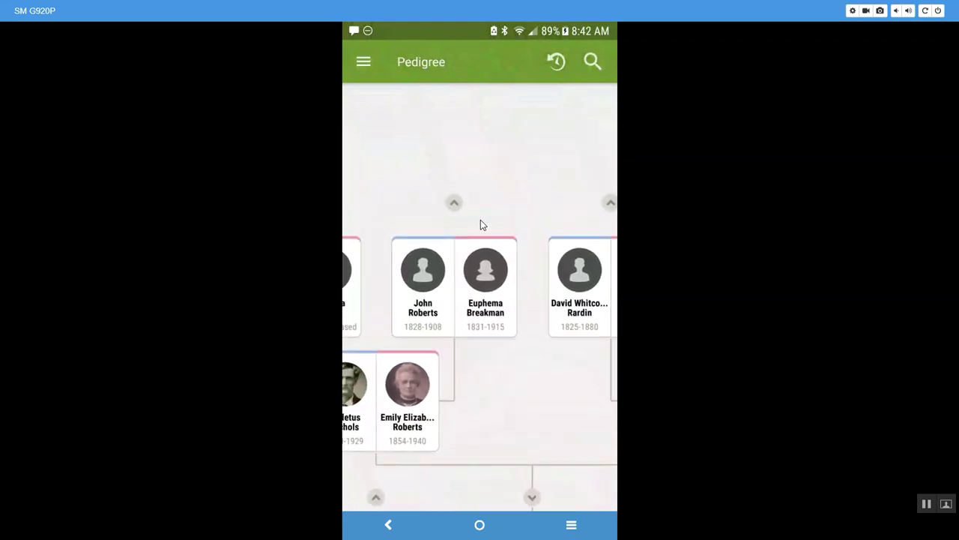
{"action": "left_click", "coordinate": [455, 208]}
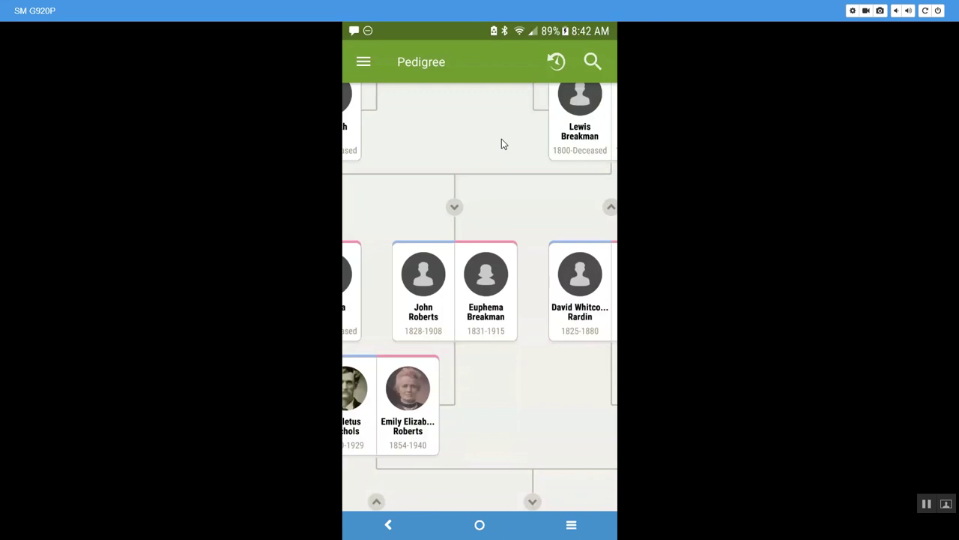
{"action": "left_click_drag", "start_coordinate": [503, 143], "coordinate": [368, 244]}
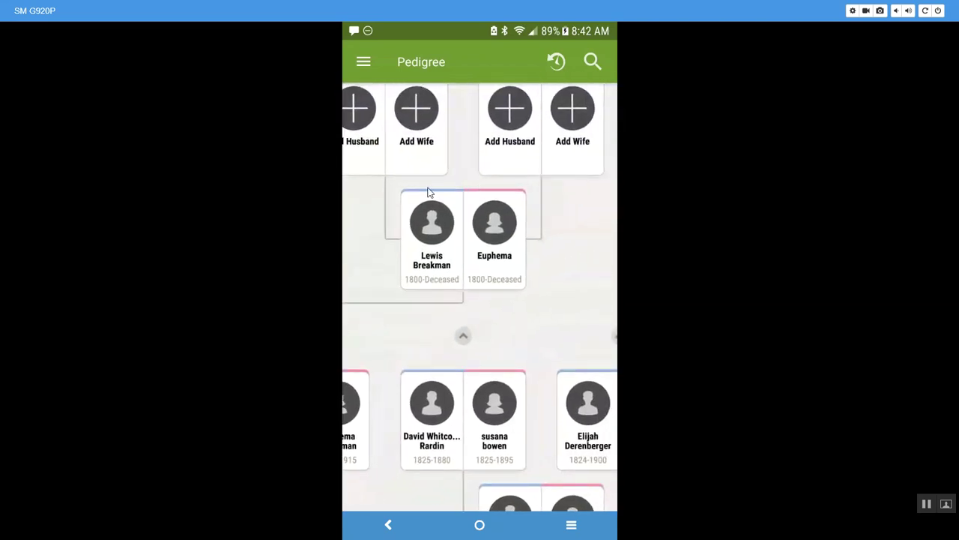
{"action": "left_click_drag", "start_coordinate": [431, 229], "coordinate": [533, 295]}
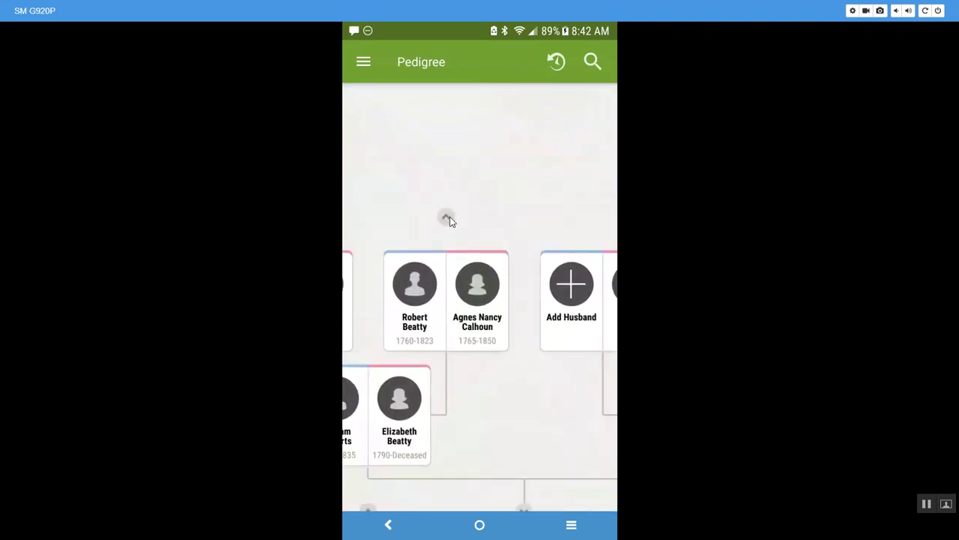
{"action": "left_click", "coordinate": [448, 216]}
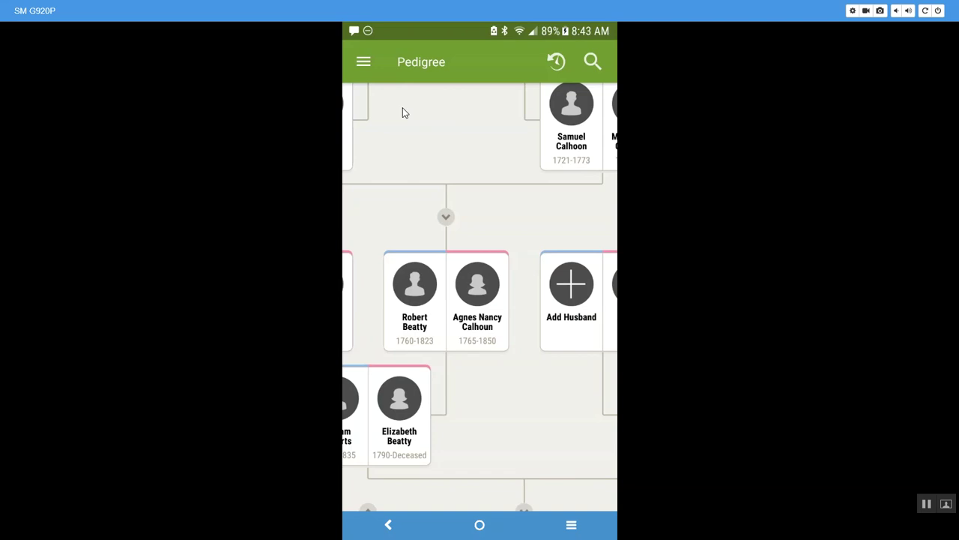
{"action": "left_click", "coordinate": [363, 63]}
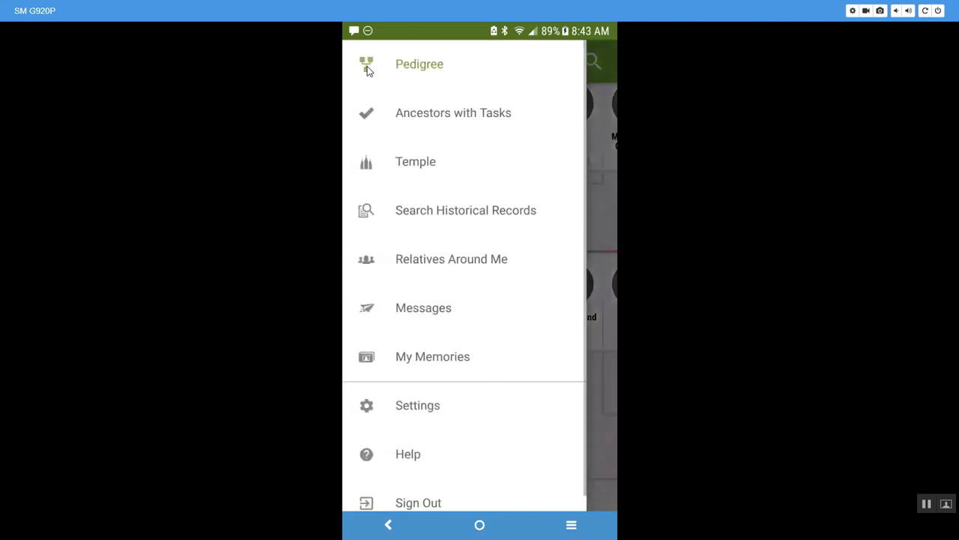
Filter Ancestors with Tasks to Temple, narrowing the list from 167 to 33 ancestors
{"action": "left_click", "coordinate": [412, 117]}
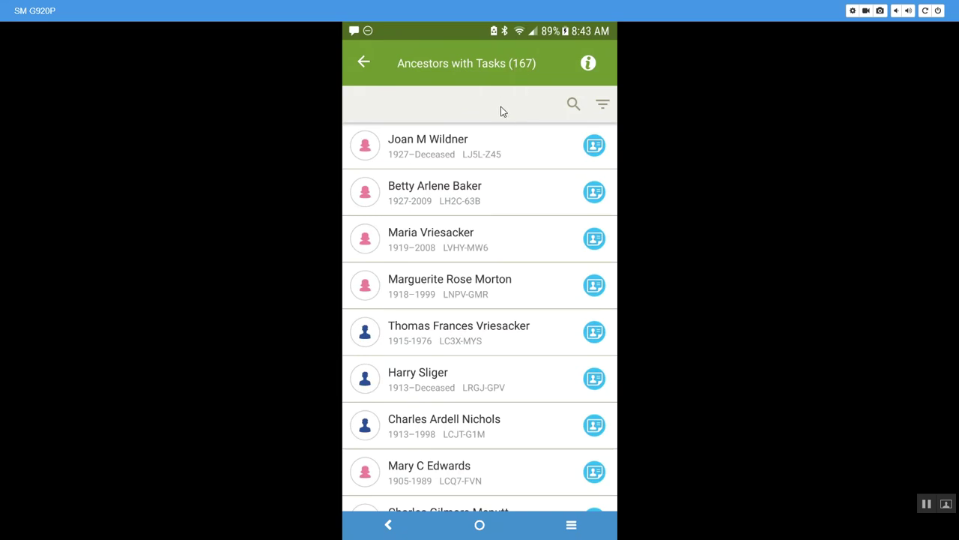
{"action": "left_click", "coordinate": [602, 104]}
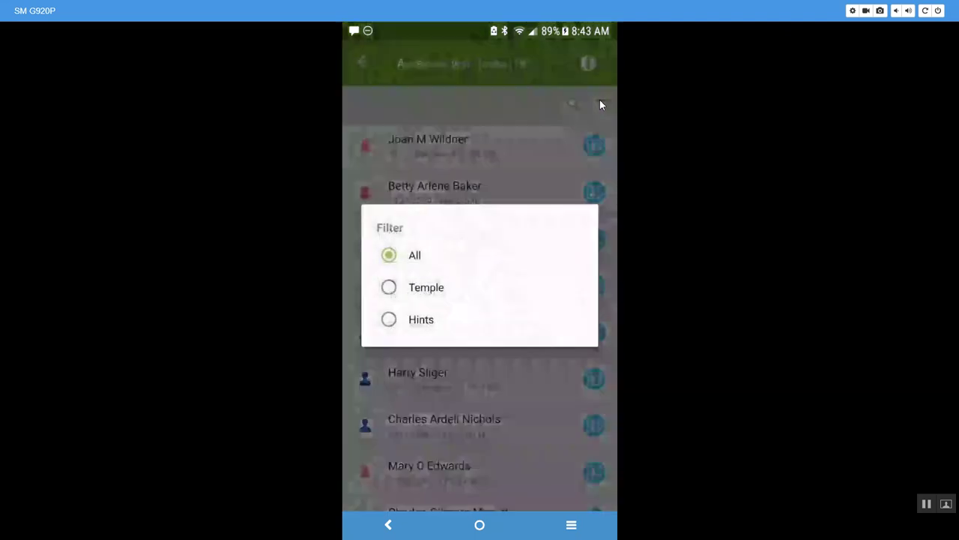
{"action": "left_click", "coordinate": [433, 287]}
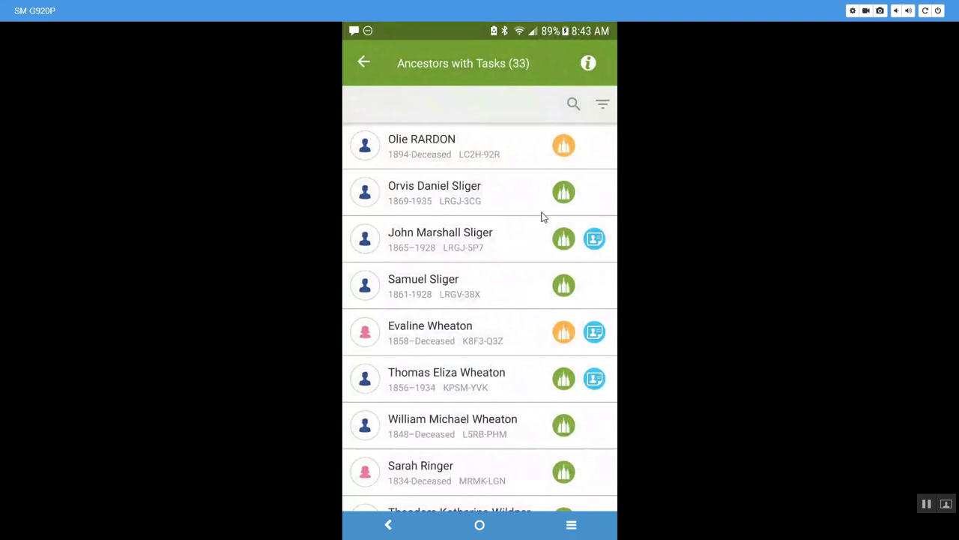
Request temple ordinances for one ancestor, his parents and their sealing, advancing to the policy page
{"action": "left_click", "coordinate": [566, 287]}
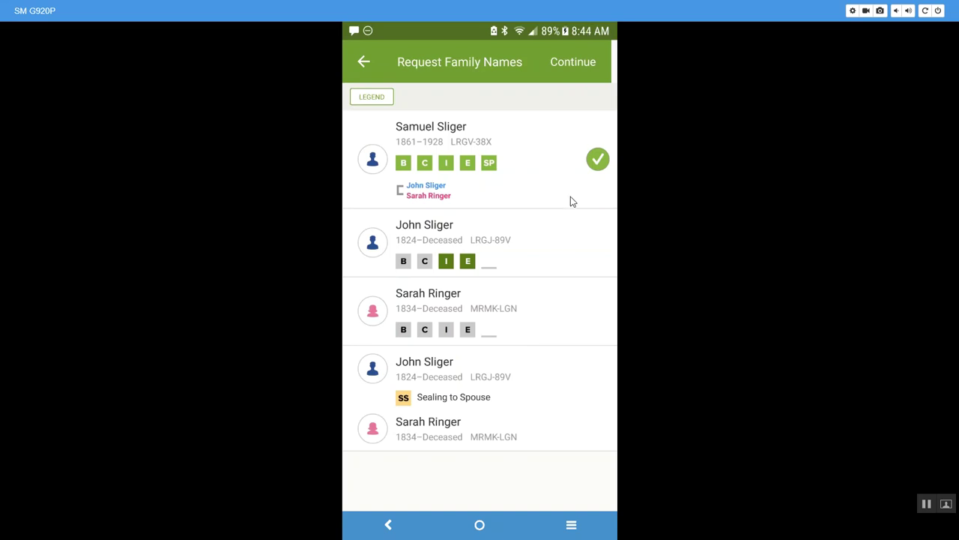
{"action": "left_click", "coordinate": [573, 63]}
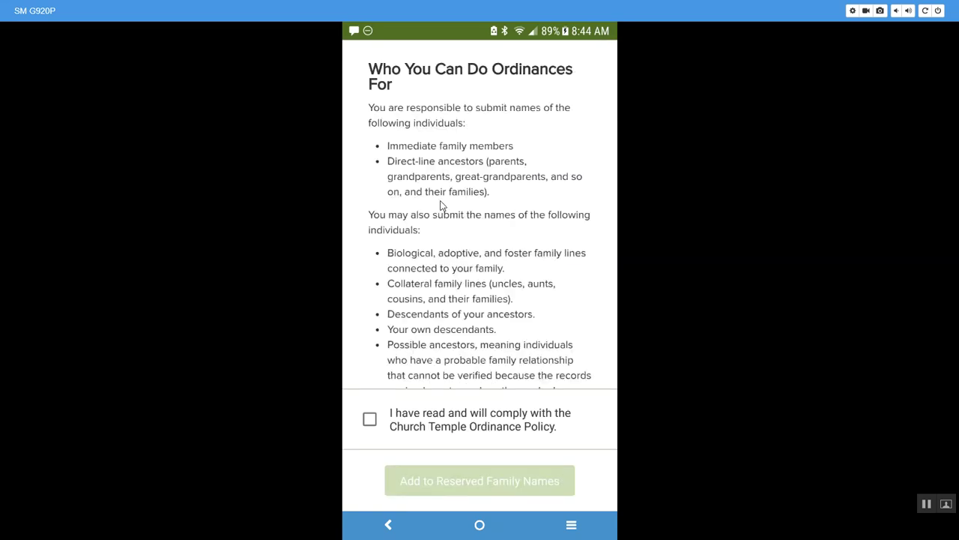
Accept the Temple Ordinance Policy and add the ordinances to Reserved Family Names
{"action": "left_click", "coordinate": [370, 421]}
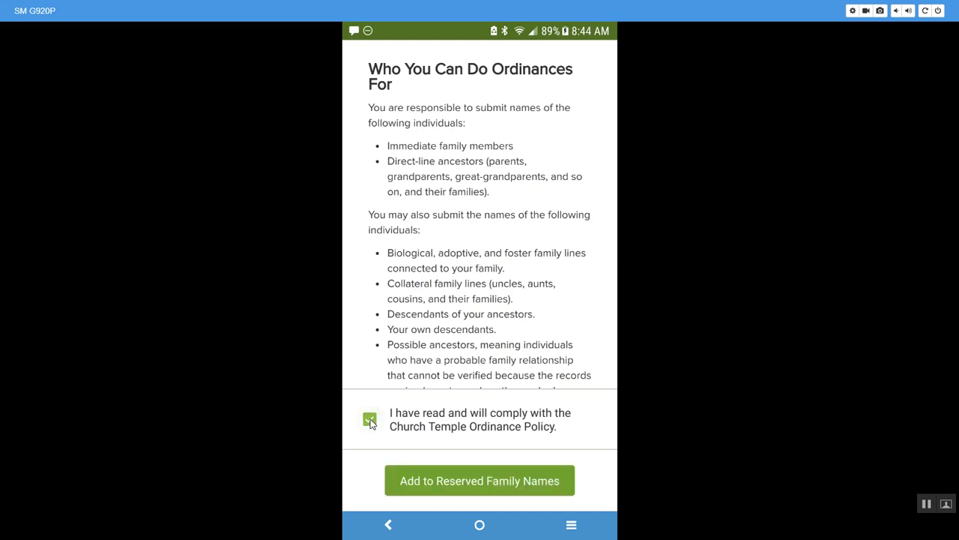
{"action": "left_click", "coordinate": [449, 482]}
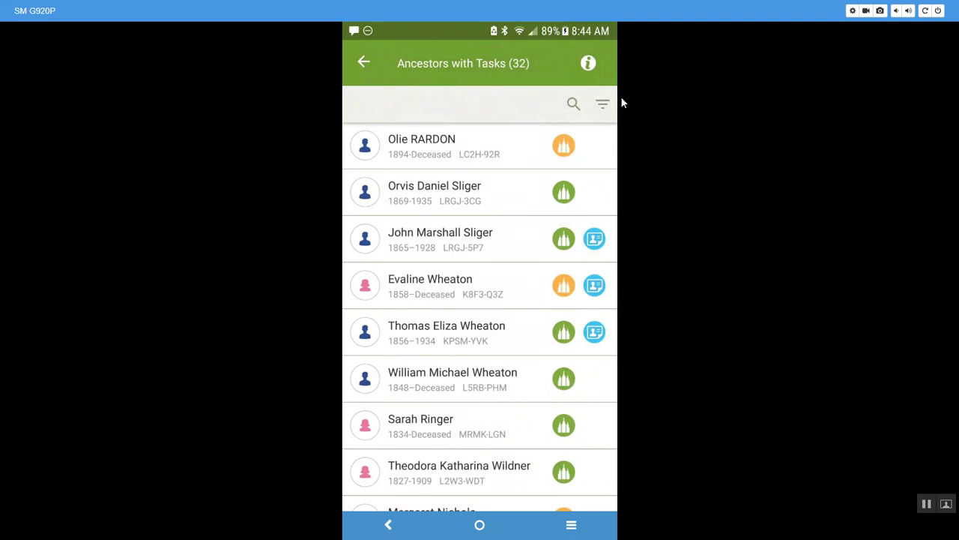
Search the list for 'andre' and view why that ancestor's spouse sealing needs more information
{"action": "left_click", "coordinate": [572, 104]}
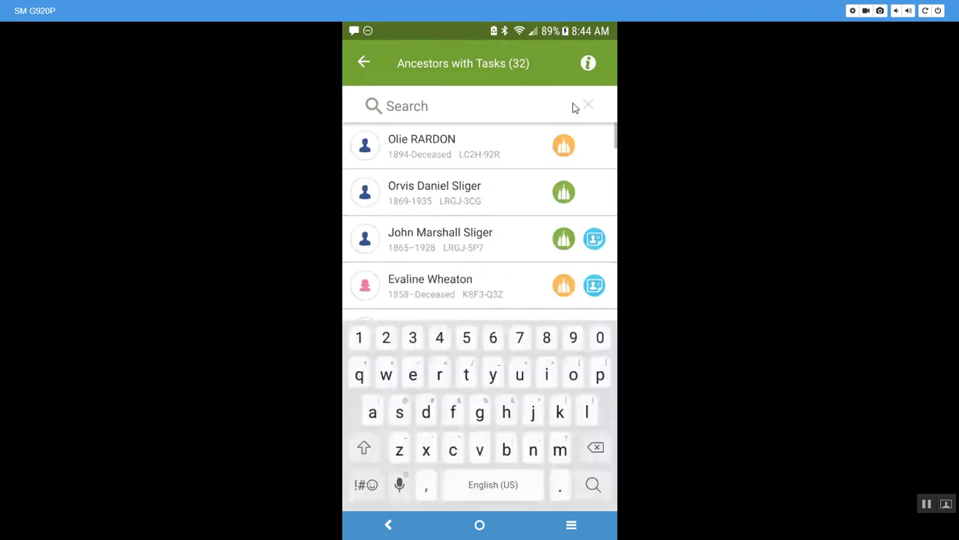
{"action": "type", "text": "andre"}
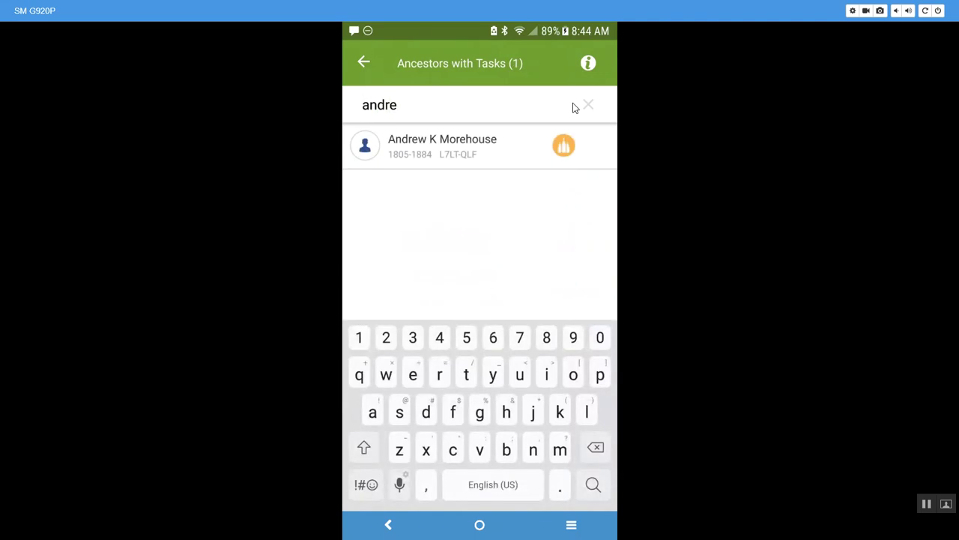
{"action": "left_click", "coordinate": [564, 146]}
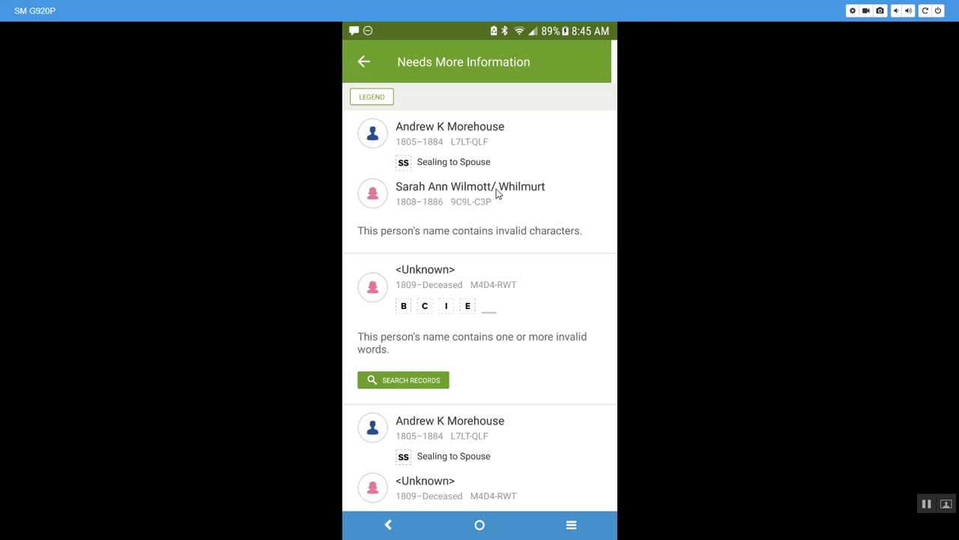
{"action": "left_click", "coordinate": [364, 62]}
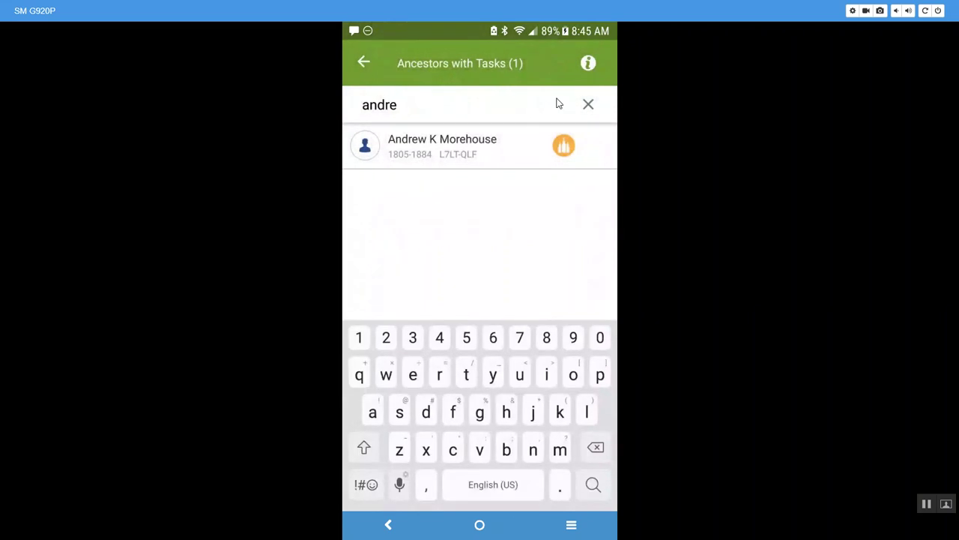
Clear the search, look up 'john' and view a result's temple details, then clear the search again
{"action": "left_click", "coordinate": [588, 107]}
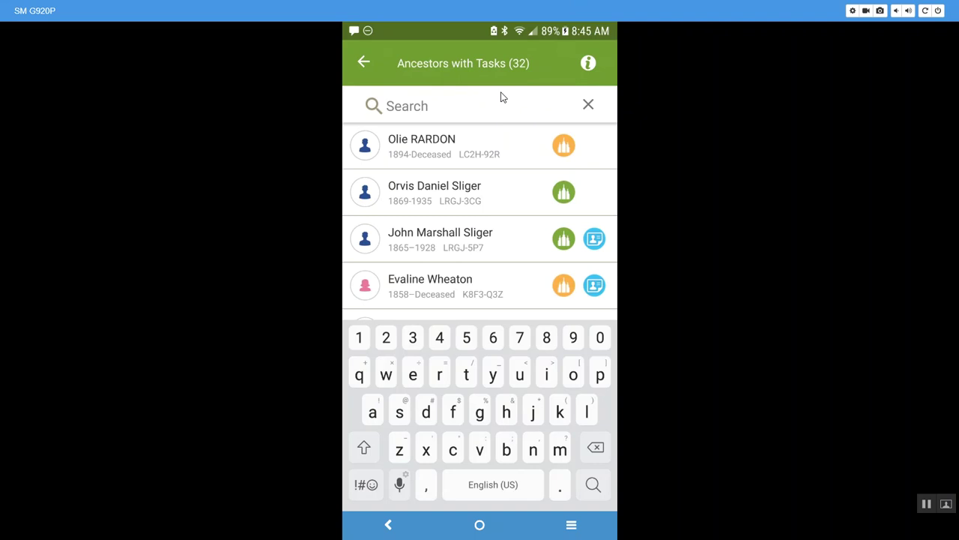
{"action": "type", "text": "john"}
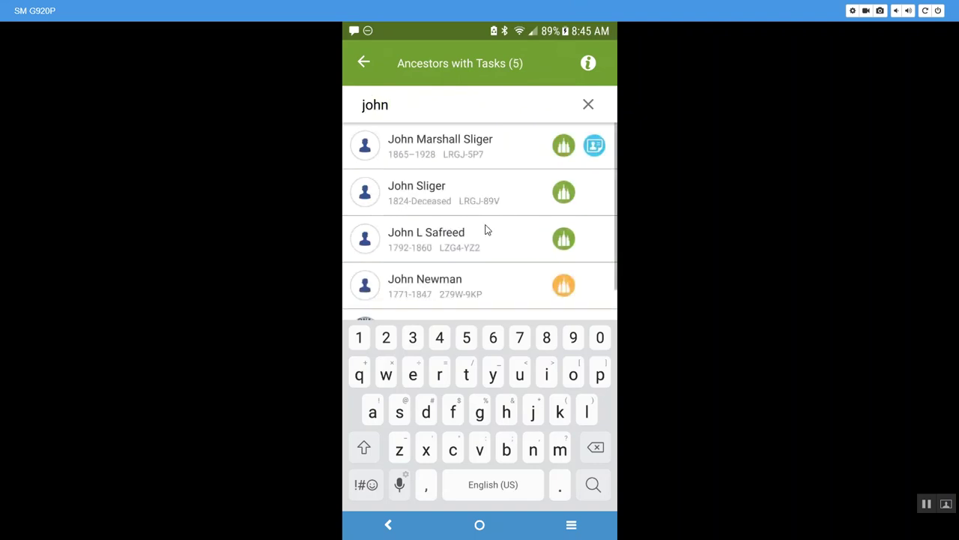
{"action": "left_click", "coordinate": [562, 289]}
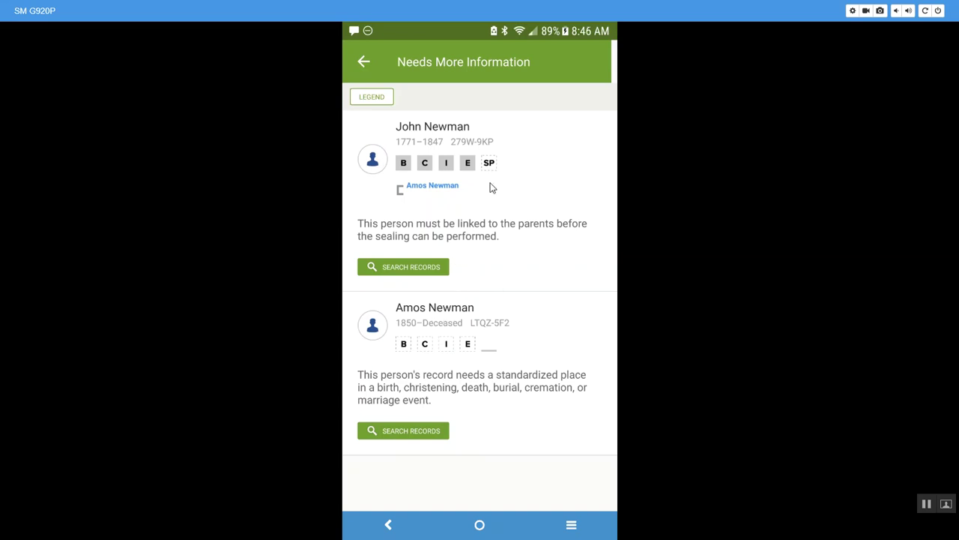
{"action": "left_click", "coordinate": [362, 63]}
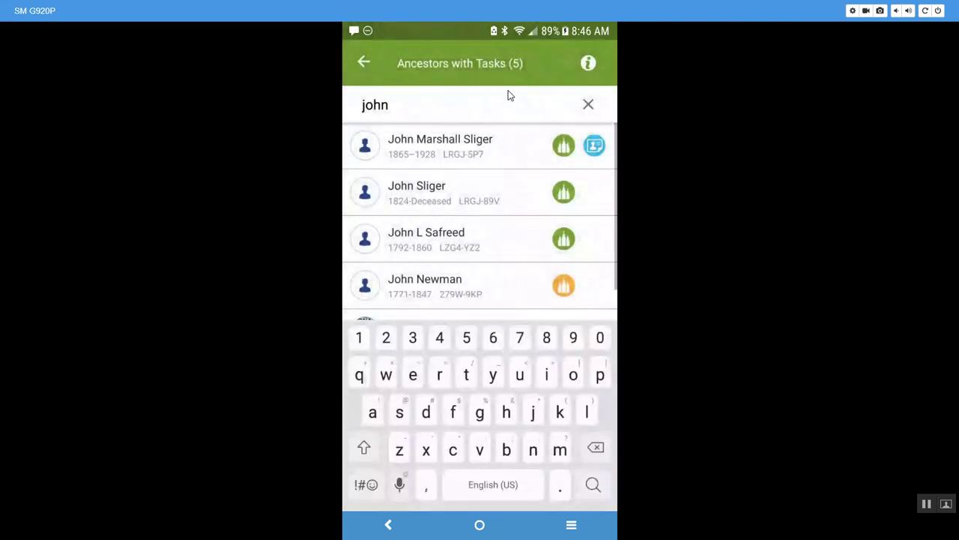
{"action": "left_click", "coordinate": [587, 106]}
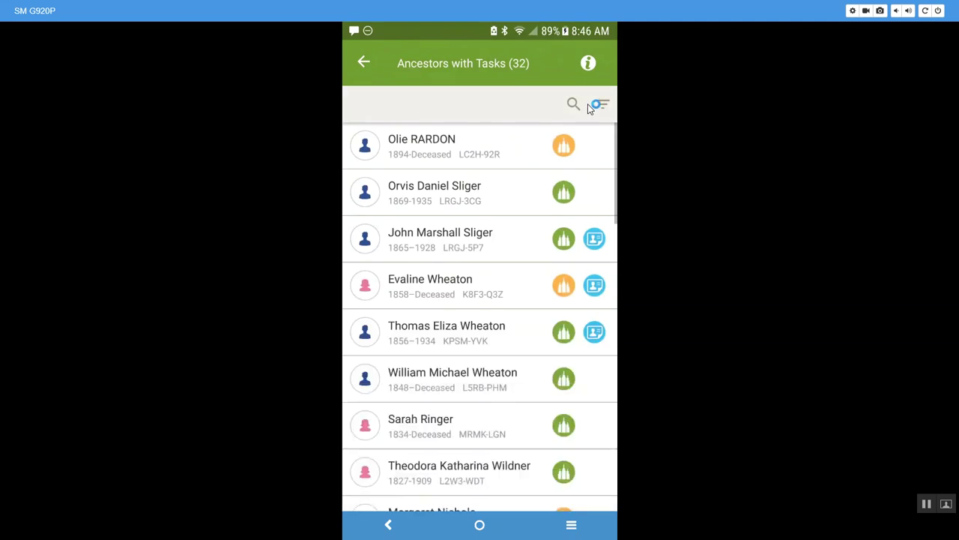
{"action": "left_click", "coordinate": [606, 104]}
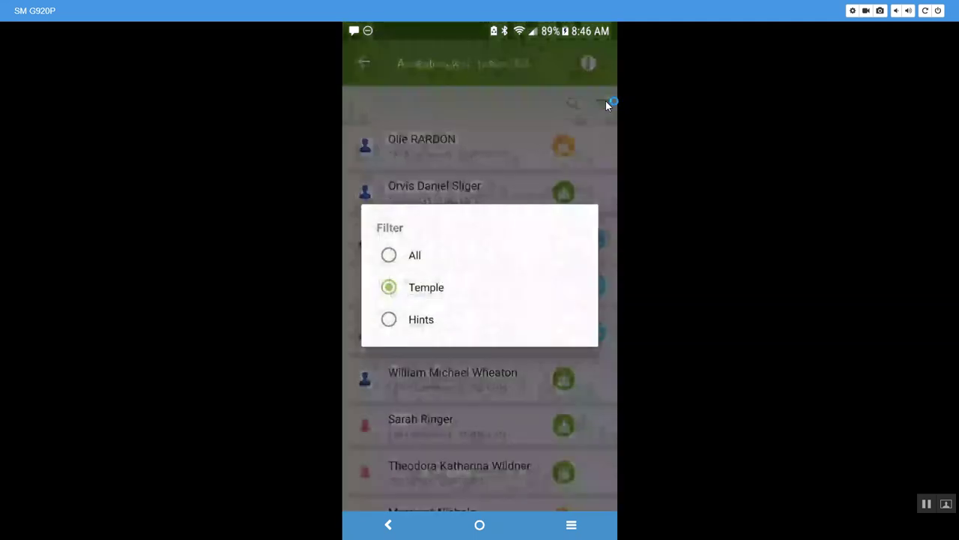
Switch the filter to Hints and search 'william hen', narrowing the list to 3 ancestors
{"action": "left_click", "coordinate": [429, 320]}
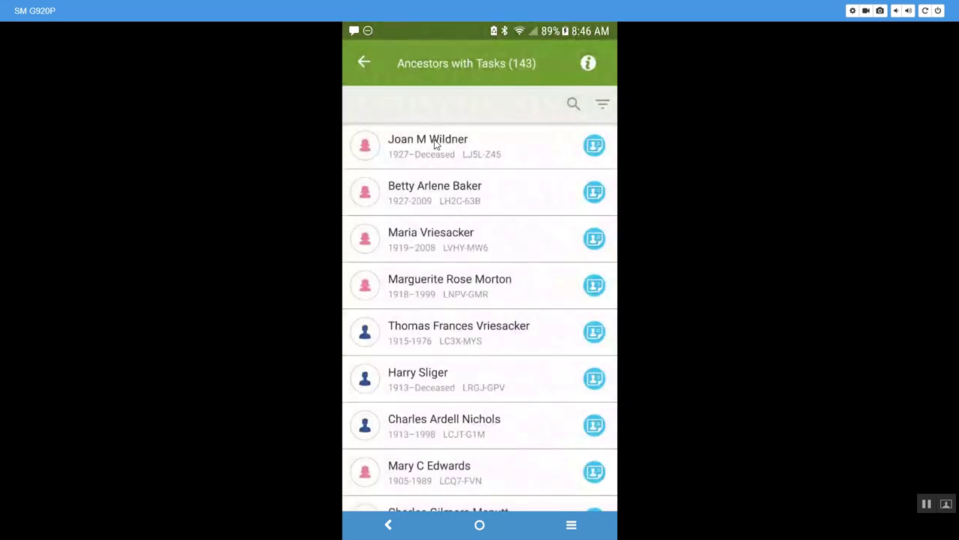
{"action": "left_click", "coordinate": [575, 105]}
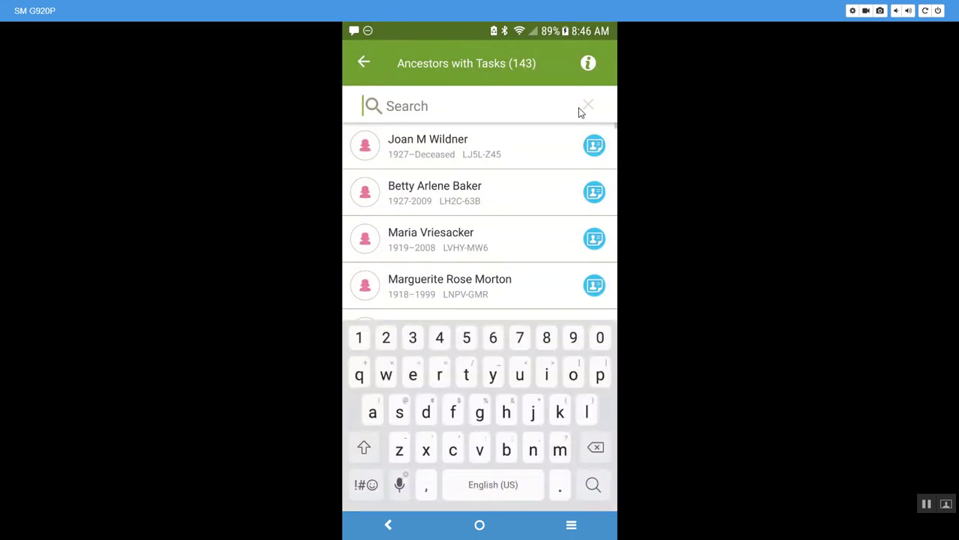
{"action": "type", "text": "wiliam"}
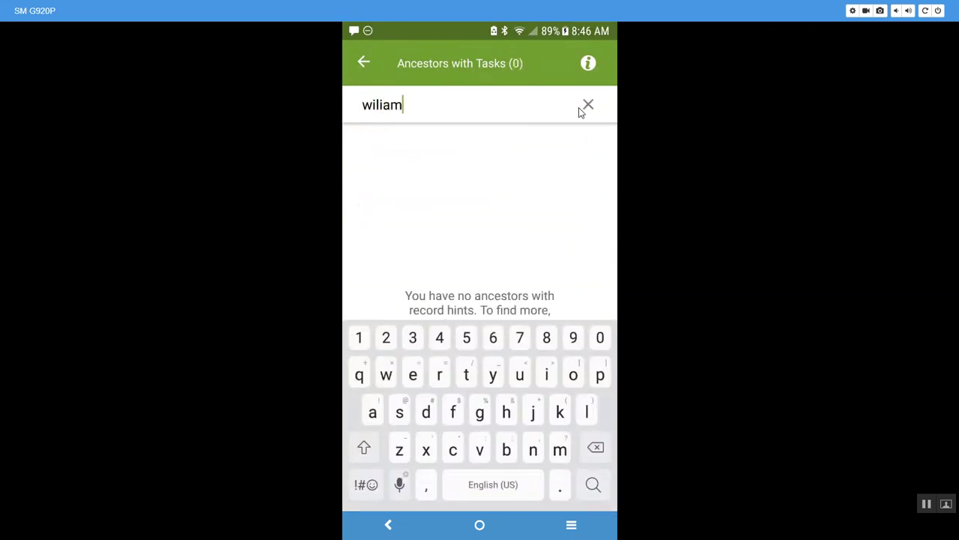
{"action": "key", "text": "BackSpace"}
{"action": "key", "text": "BackSpace"}
{"action": "key", "text": "BackSpace"}
{"action": "type", "text": "liam hen"}
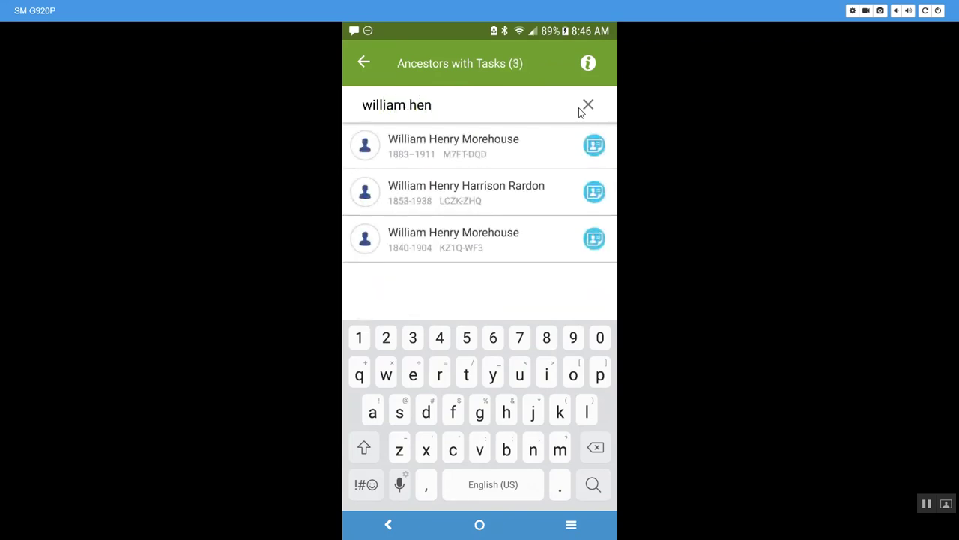
Open William Henry Morehouse's (1883–1911) record hints and start reviewing the 1910 census hint
{"action": "left_click", "coordinate": [594, 145]}
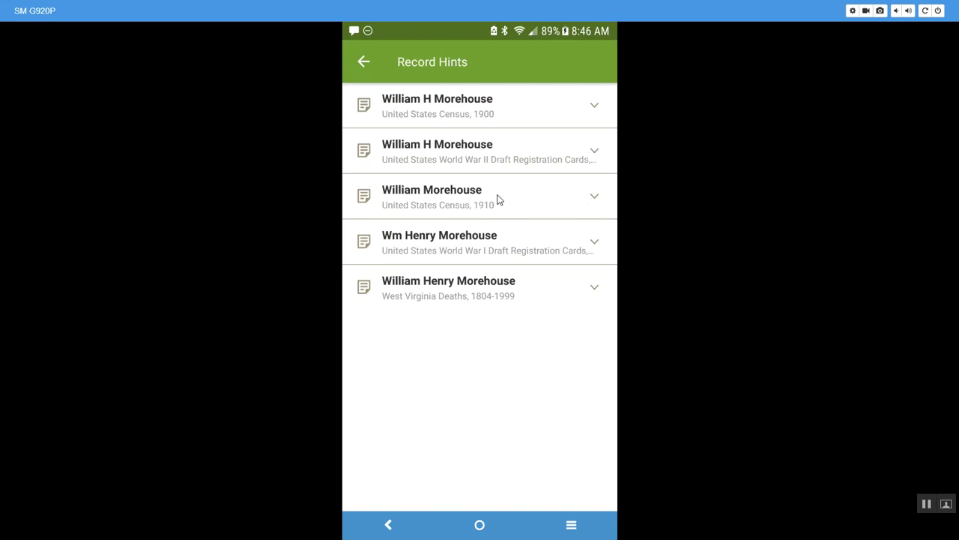
{"action": "left_click", "coordinate": [447, 191]}
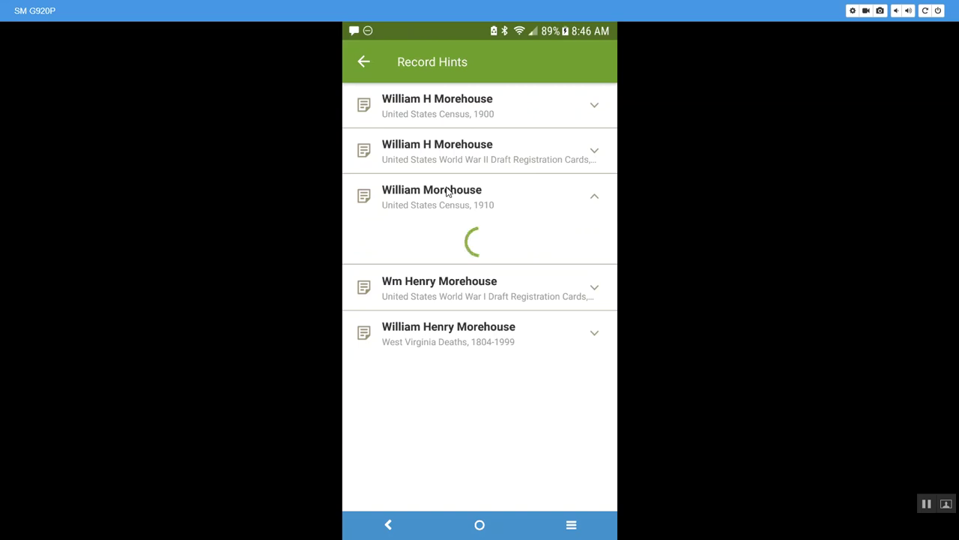
{"action": "scroll", "coordinate": [448, 191], "scroll_direction": "down", "scroll_amount": 3}
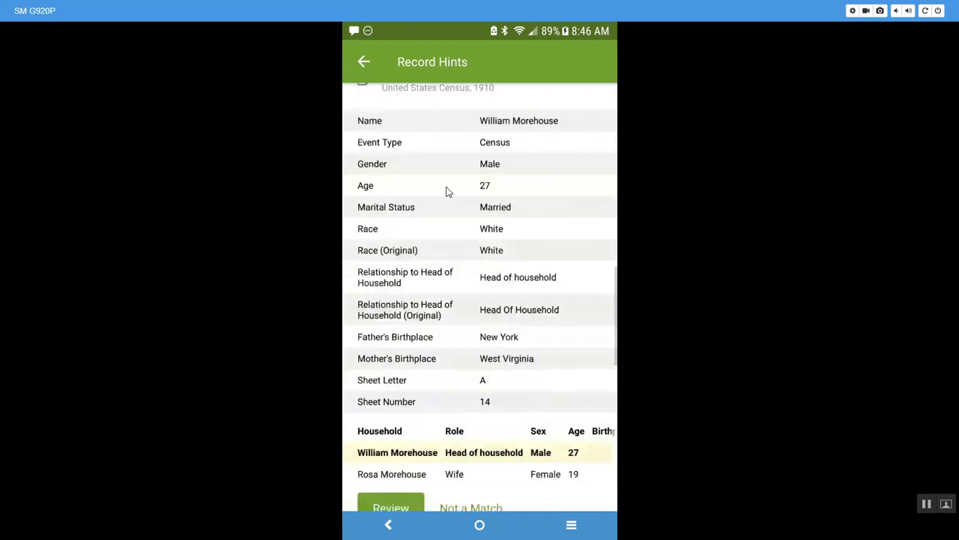
{"action": "scroll", "coordinate": [430, 253], "scroll_direction": "down", "scroll_amount": 3}
{"action": "left_click", "coordinate": [387, 398]}
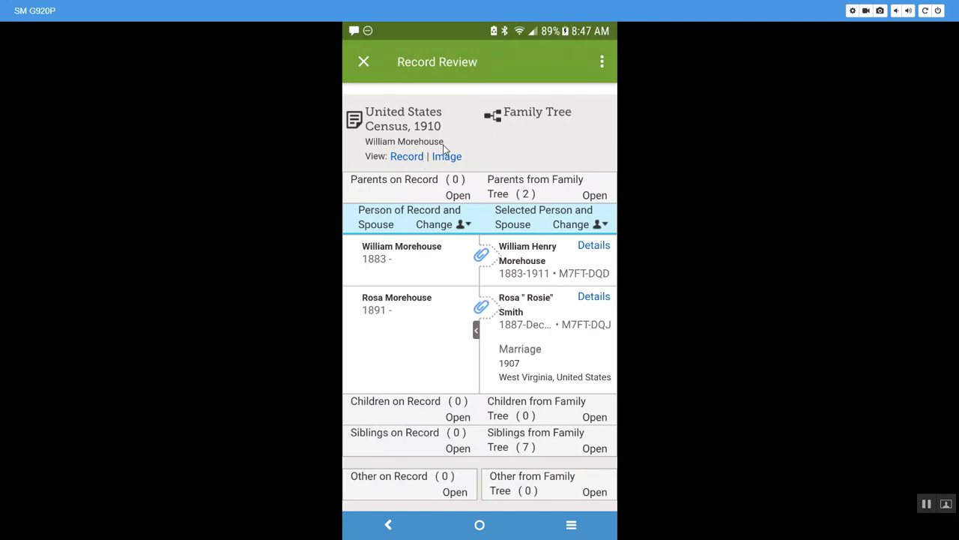
Copy the 1910 Grant, Jackson, West Virginia residence to William and attach the census source
{"action": "left_click", "coordinate": [482, 257]}
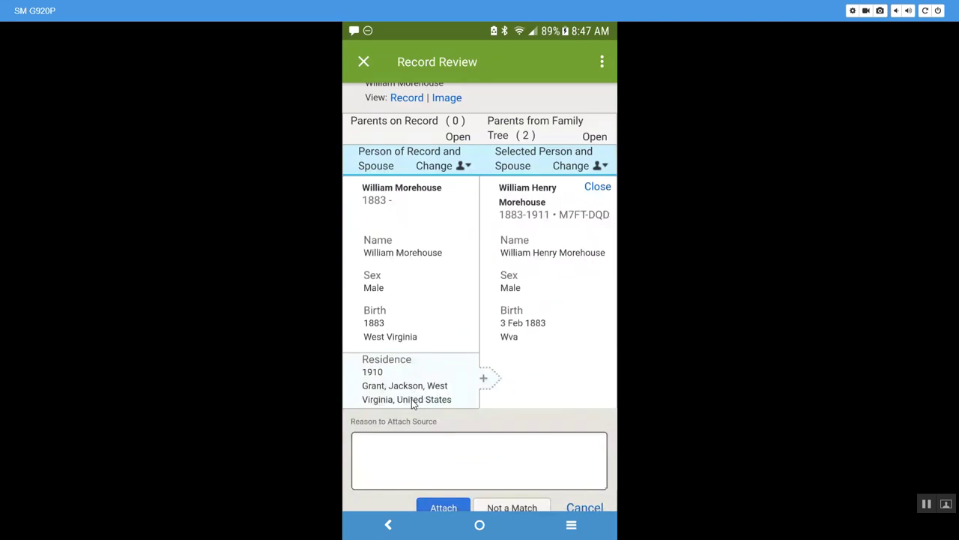
{"action": "left_click", "coordinate": [484, 383]}
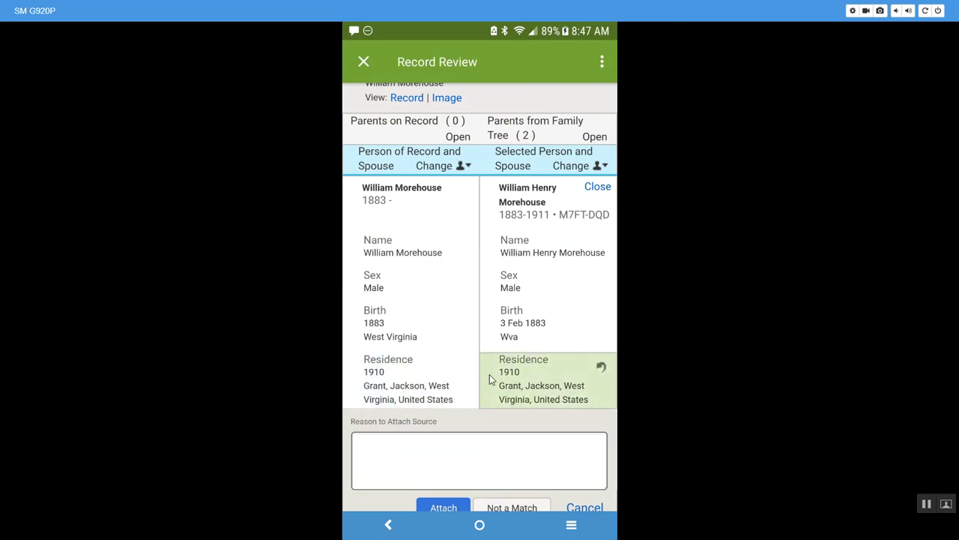
{"action": "scroll", "coordinate": [516, 371], "scroll_direction": "down", "scroll_amount": 2}
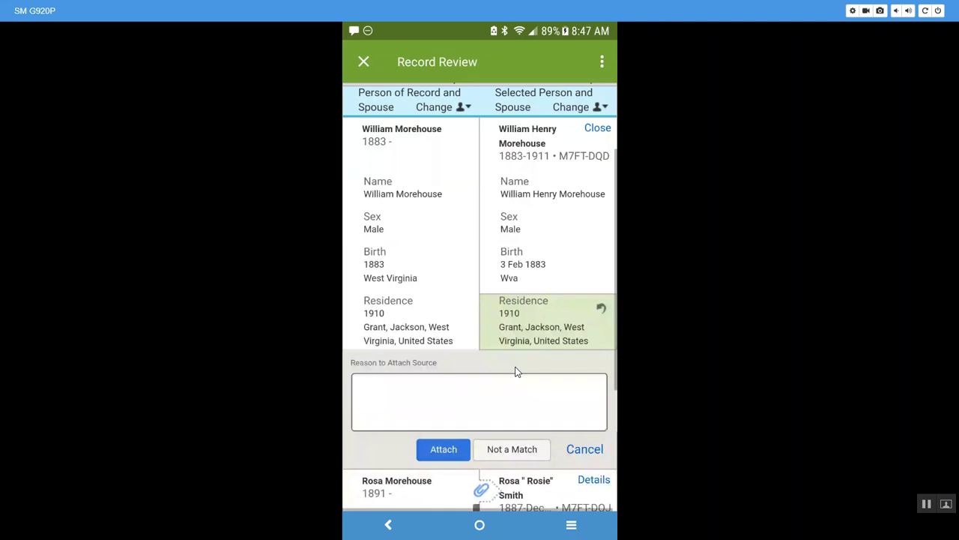
{"action": "left_click", "coordinate": [443, 449]}
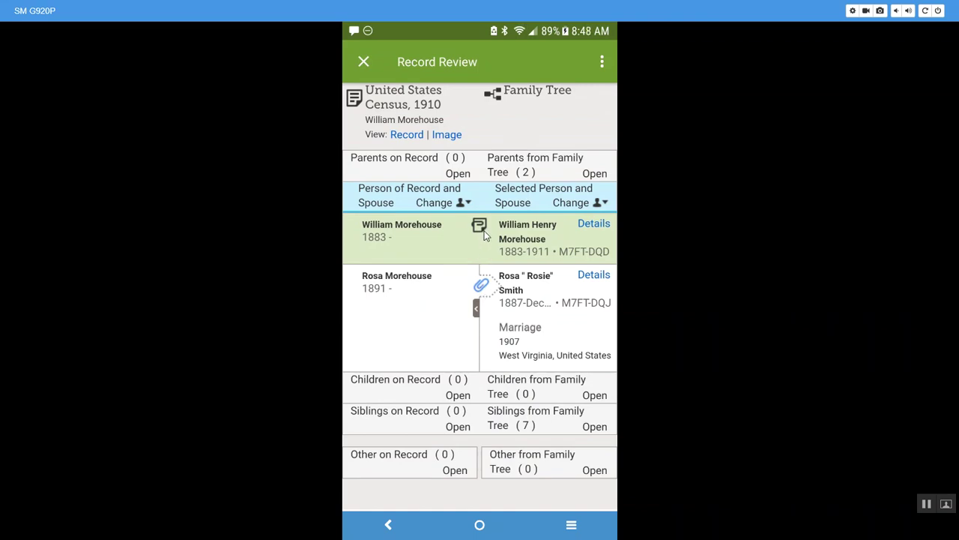
{"action": "left_click", "coordinate": [481, 286]}
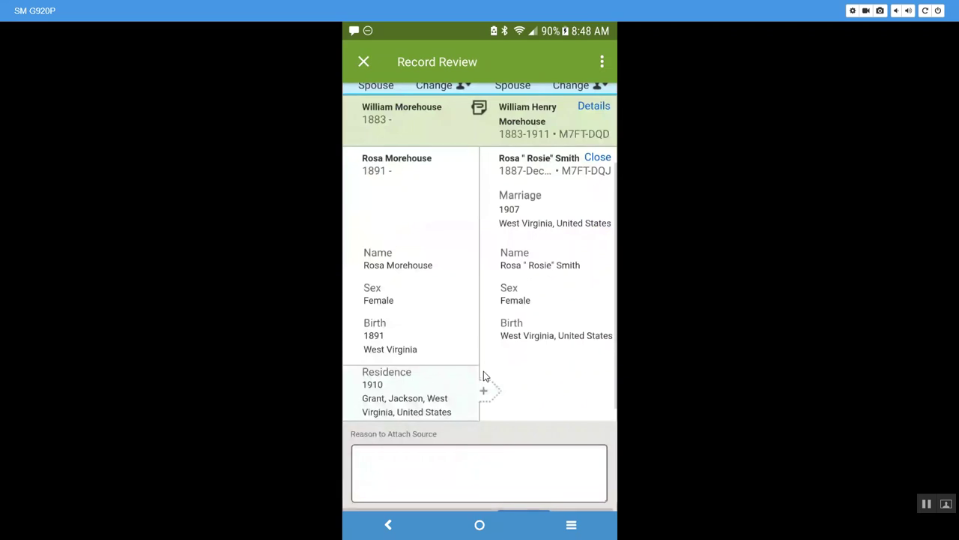
{"action": "left_click", "coordinate": [484, 392]}
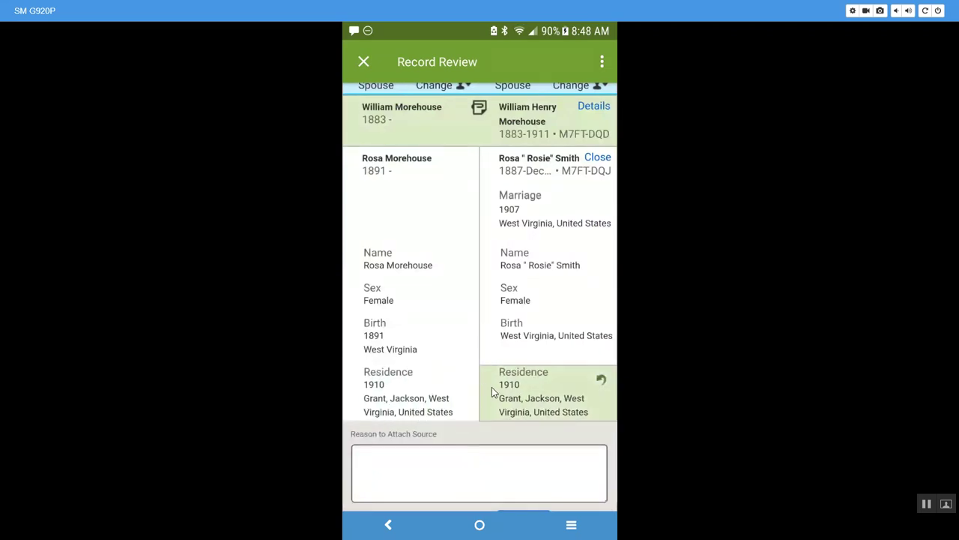
{"action": "scroll", "coordinate": [519, 375], "scroll_direction": "down", "scroll_amount": 3}
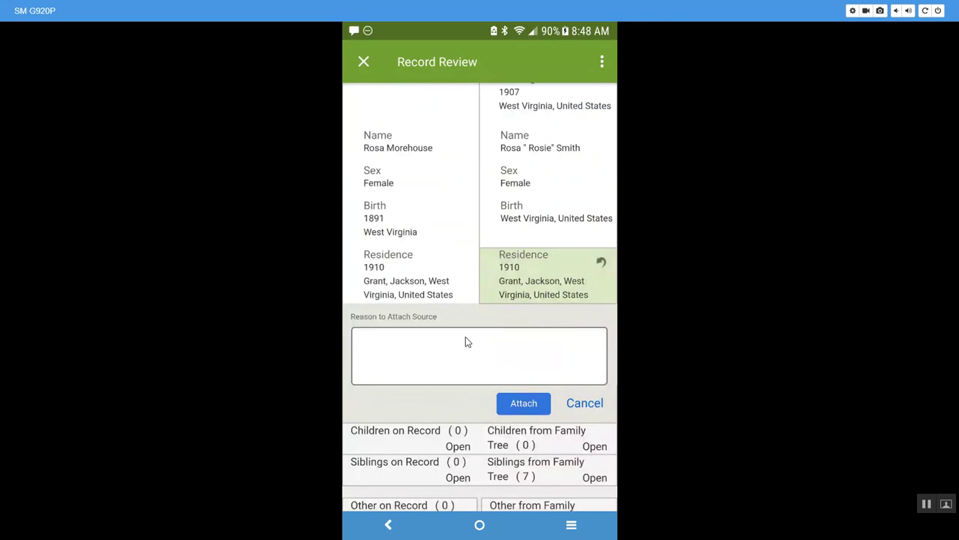
{"action": "scroll", "coordinate": [466, 338], "scroll_direction": "up", "scroll_amount": 4}
{"action": "scroll", "coordinate": [467, 341], "scroll_direction": "up", "scroll_amount": 2}
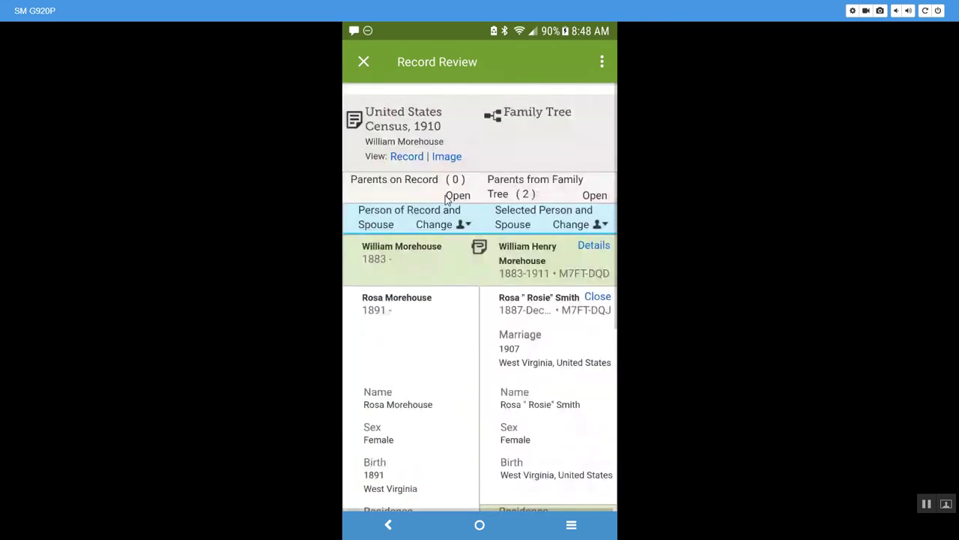
{"action": "scroll", "coordinate": [457, 292], "scroll_direction": "down", "scroll_amount": 4}
{"action": "scroll", "coordinate": [459, 260], "scroll_direction": "down", "scroll_amount": 3}
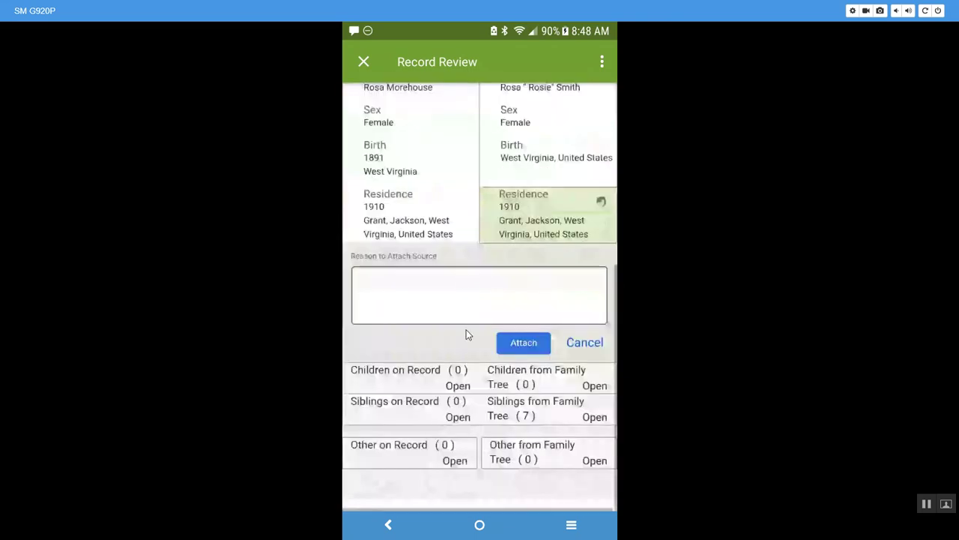
{"action": "left_click", "coordinate": [516, 343]}
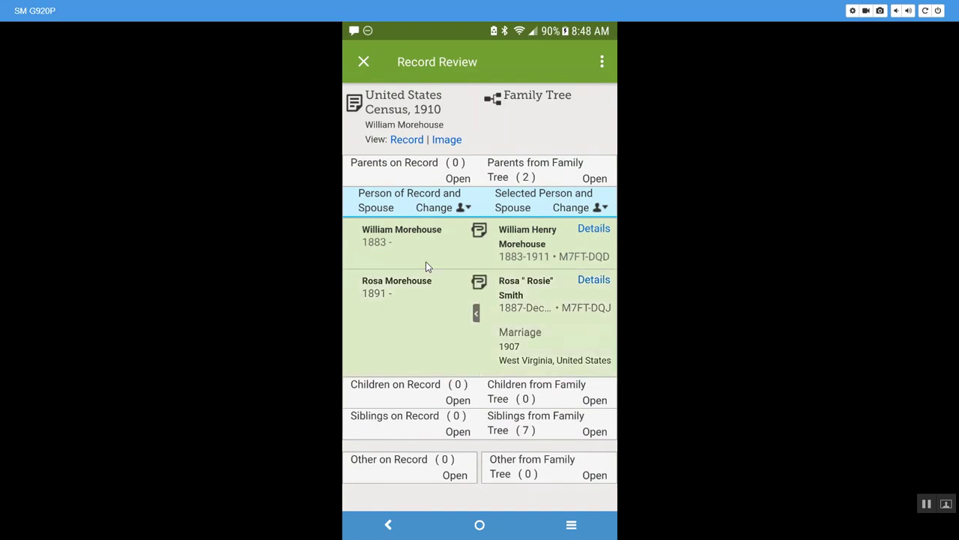
{"action": "scroll", "coordinate": [433, 265], "scroll_direction": "down", "scroll_amount": 1}
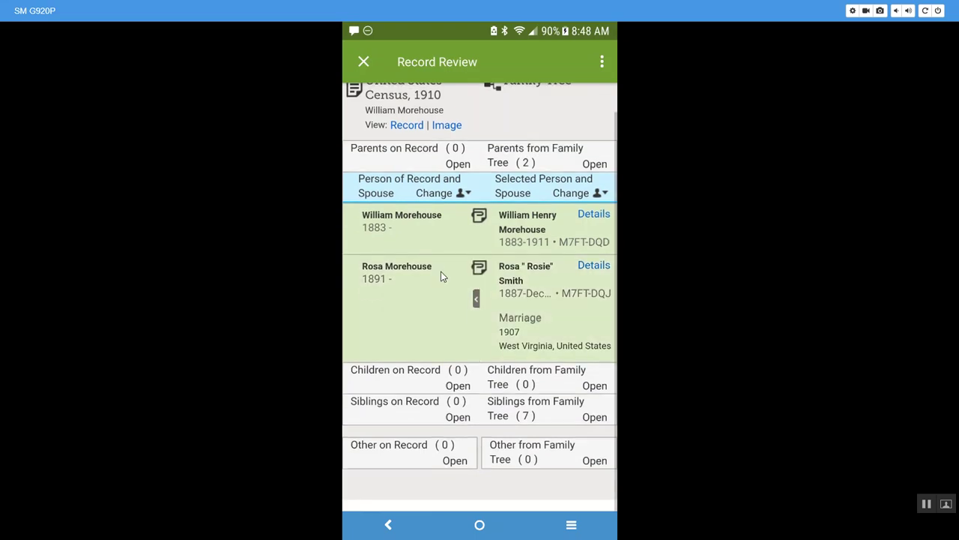
{"action": "scroll", "coordinate": [441, 274], "scroll_direction": "up", "scroll_amount": 2}
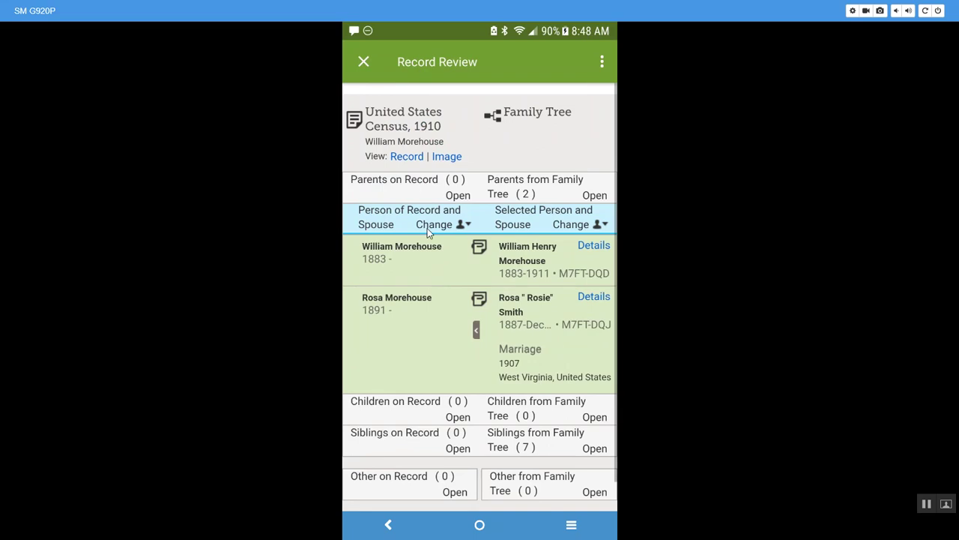
{"action": "left_click", "coordinate": [367, 61]}
Leave Record Review and Record Hints, then clear the Ancestors with Tasks search text
{"action": "left_click", "coordinate": [365, 63]}
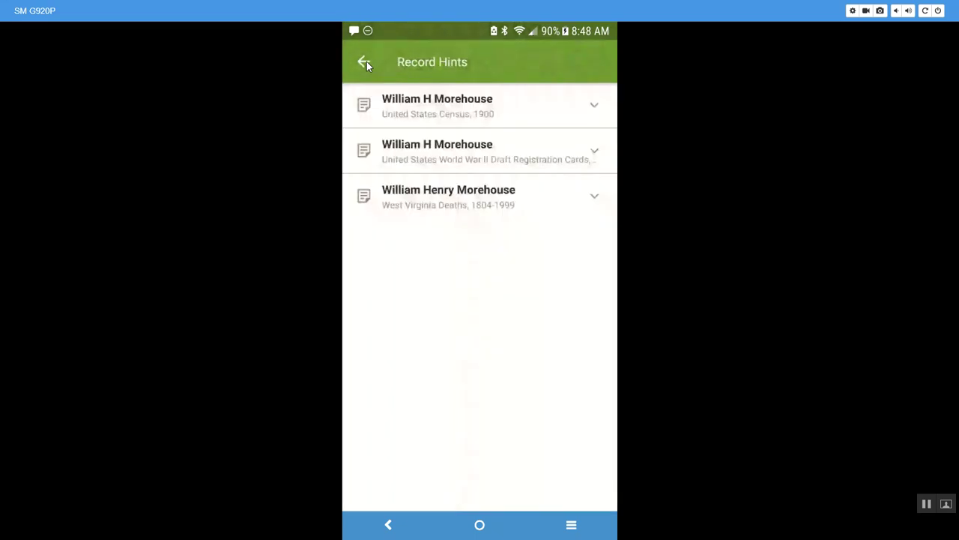
{"action": "left_click", "coordinate": [365, 63]}
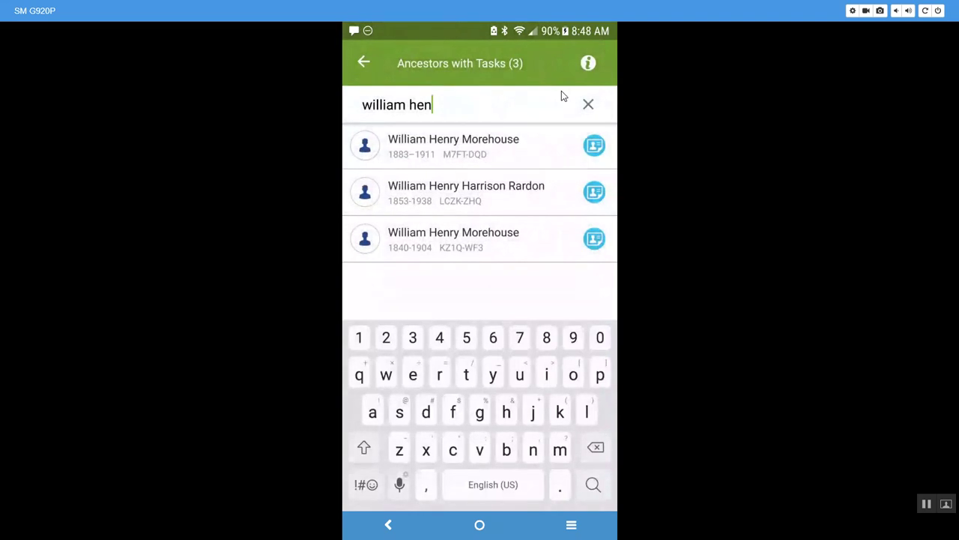
{"action": "left_click", "coordinate": [588, 103]}
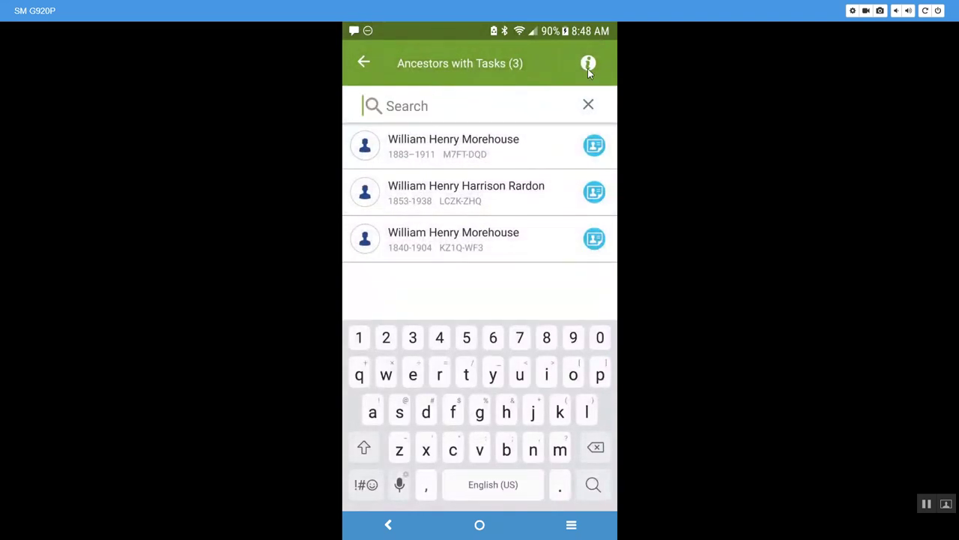
Read the Information page explaining list sources and hint icons, then close it
{"action": "left_click", "coordinate": [588, 64]}
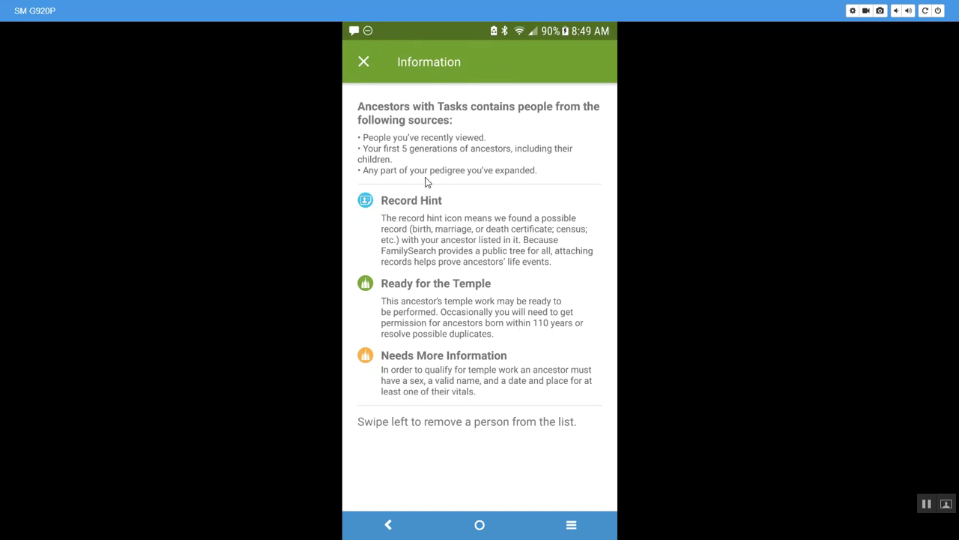
{"action": "left_click", "coordinate": [363, 63]}
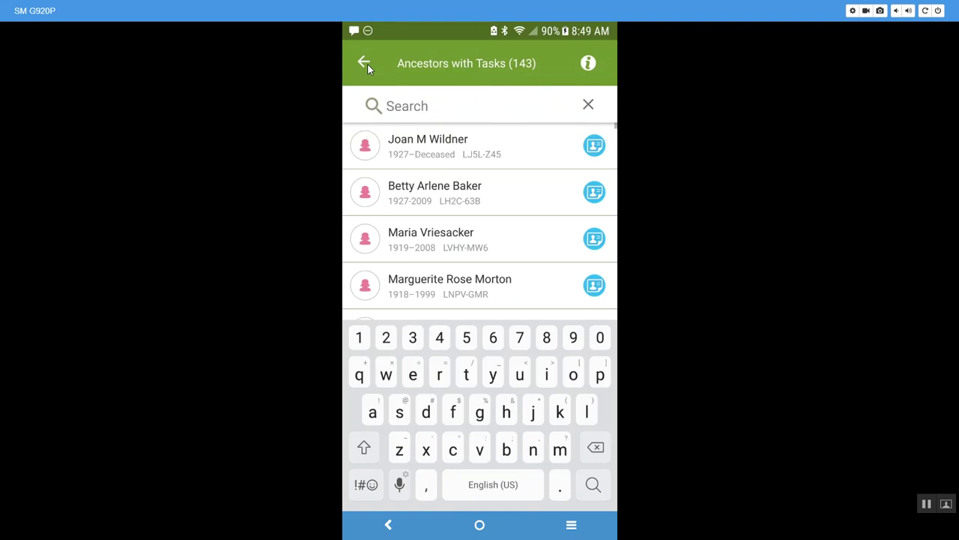